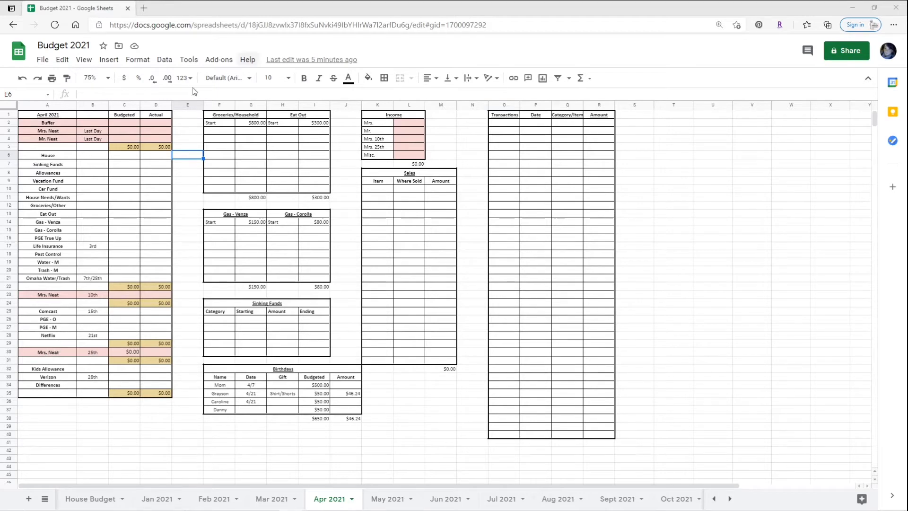
- Enter 300 as the budgeted Buffer amount for April 2021
click(120, 124)
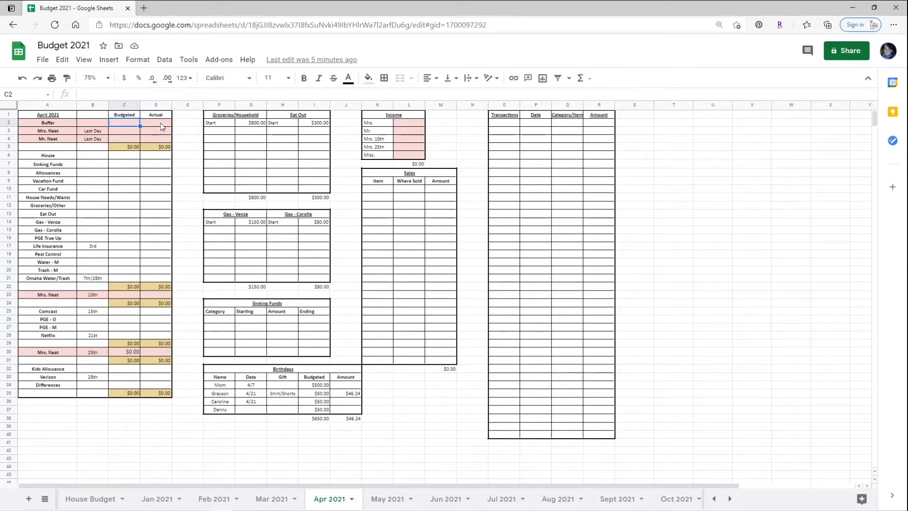
text(300)
key(Return)
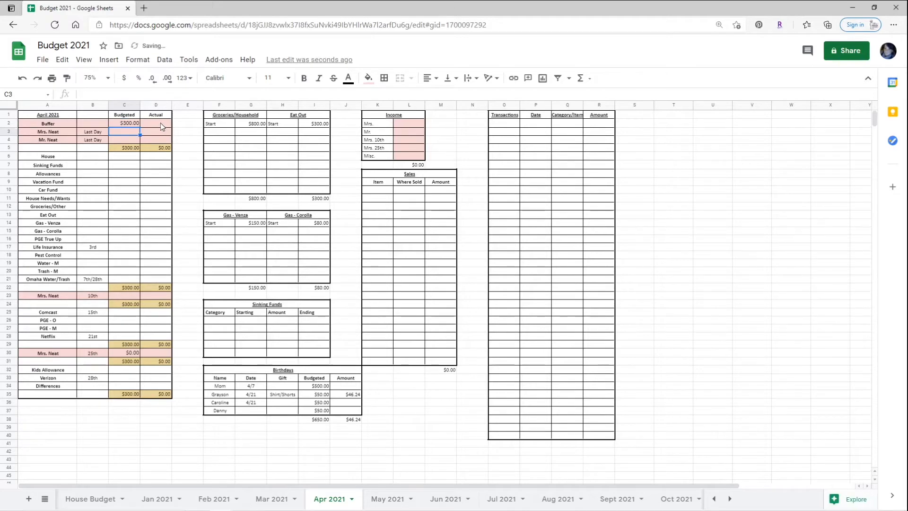
- Change the budgeted income subtotal in C5 to =SUM(C3:C4), excluding the Buffer
key(Down)
key(Down)
click(107, 94)
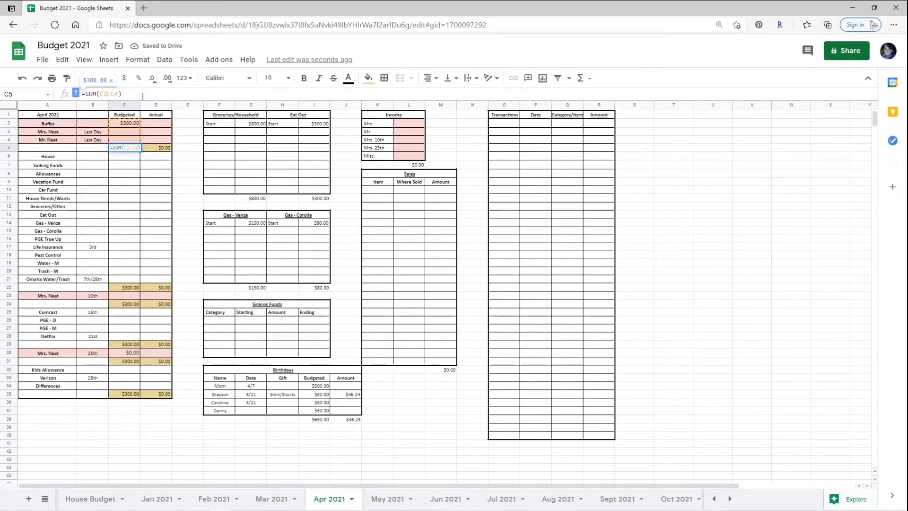
key(BackSpace)
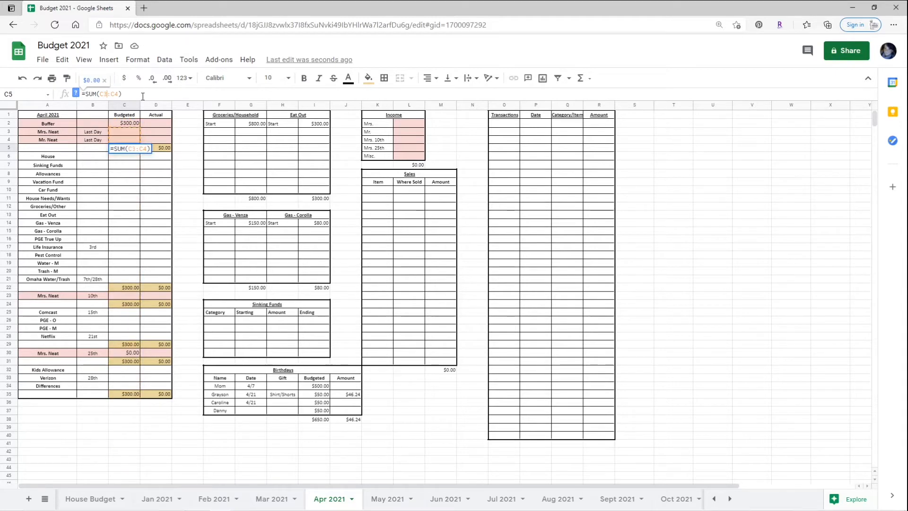
key(Return)
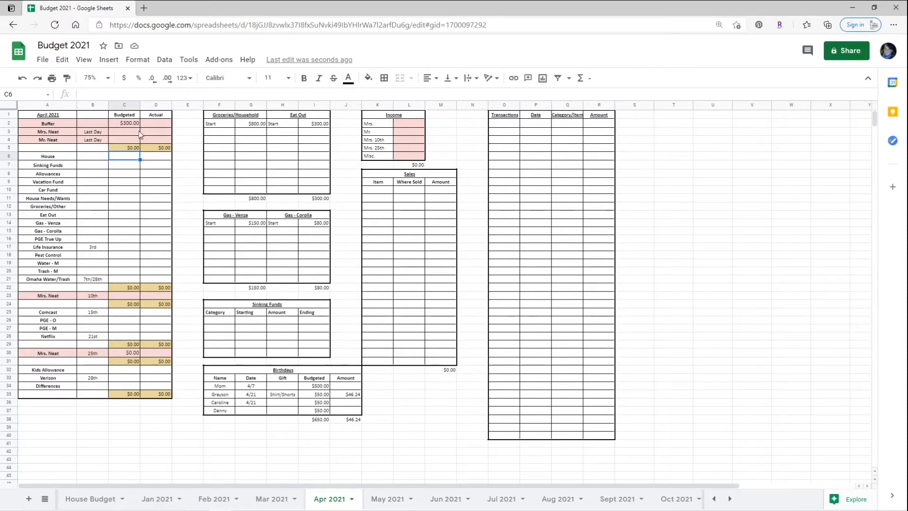
- Enter the two last-day paychecks in the Budgeted column: 3556.22 in C3 and 4600 in C4
click(113, 134)
text(3,556)
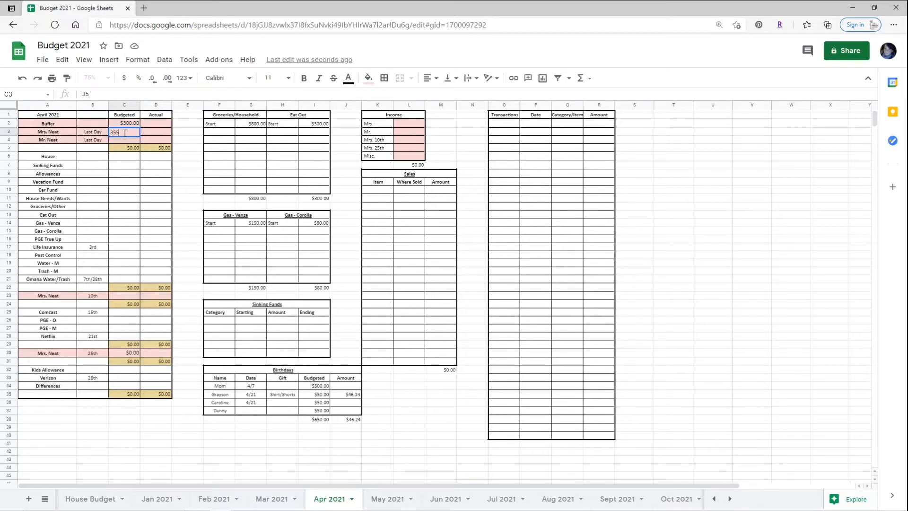
text(.22)
key(Return)
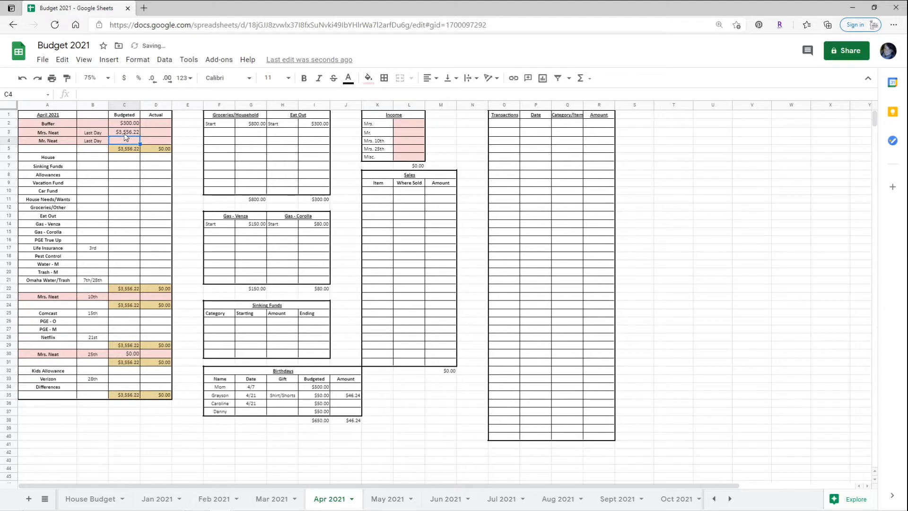
text(4600)
key(Return)
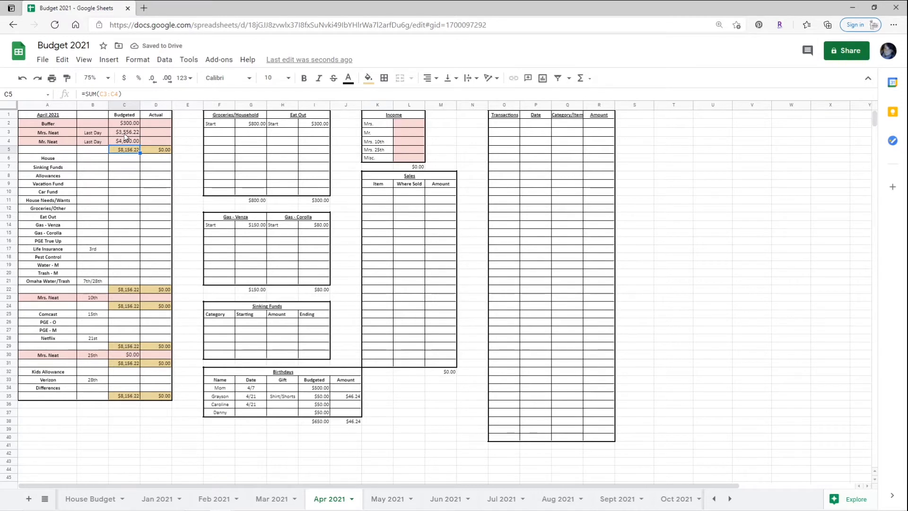
- Budget 1545 for House and 700 for Sinking Funds
click(122, 161)
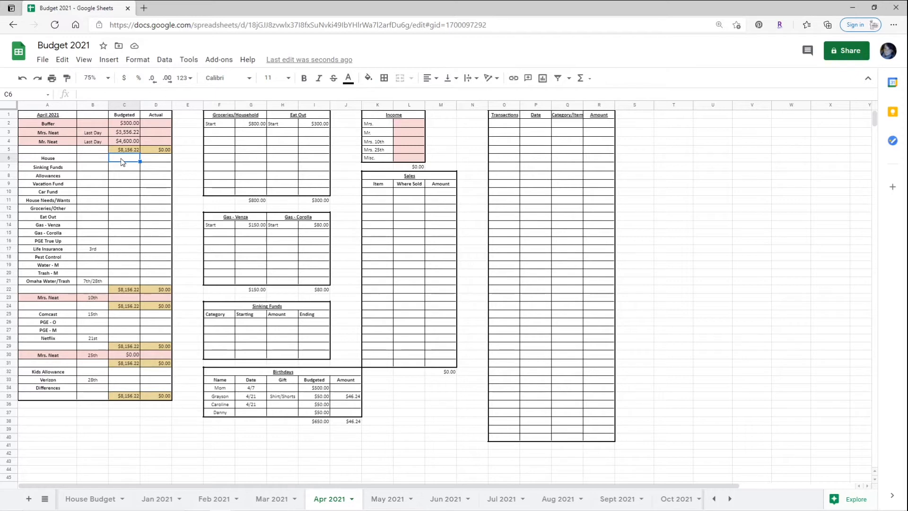
text(1545)
key(Return)
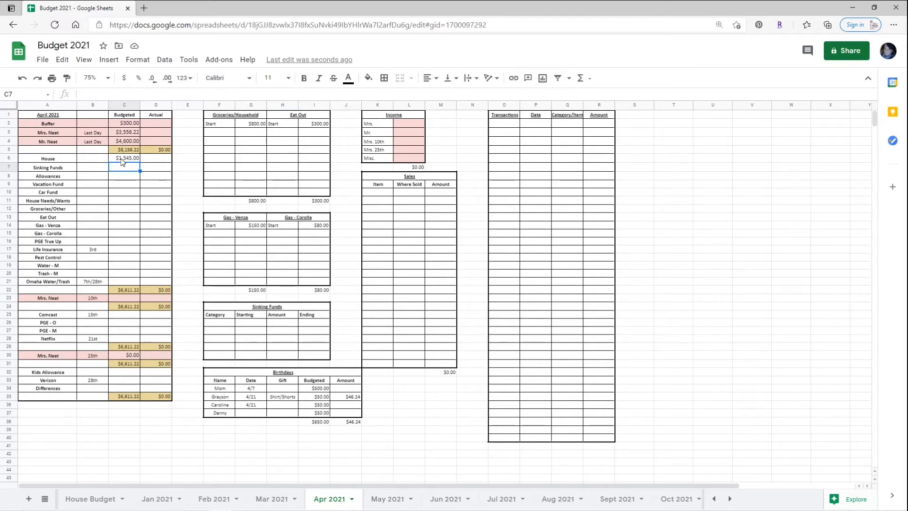
text(700)
key(Return)
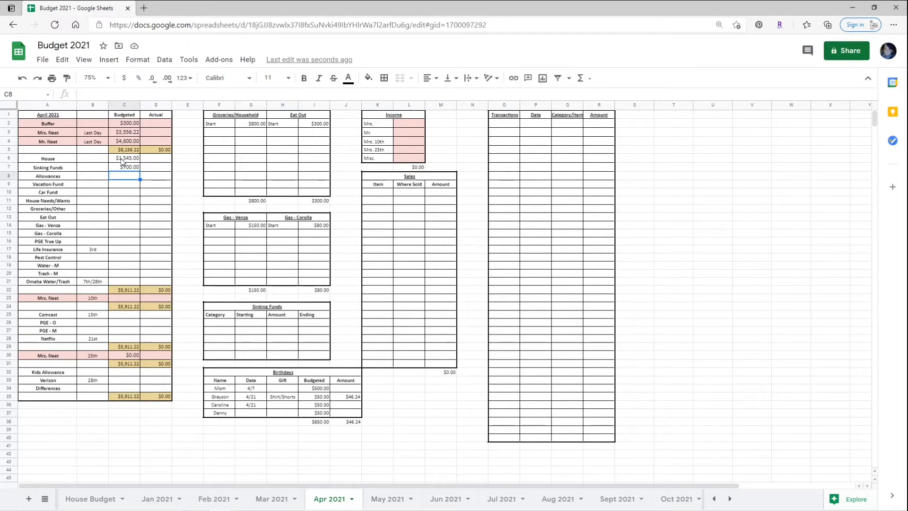
- Budget 200 for Allowances, 100 for Vacation Fund and 100 for Car Fund
text(200)
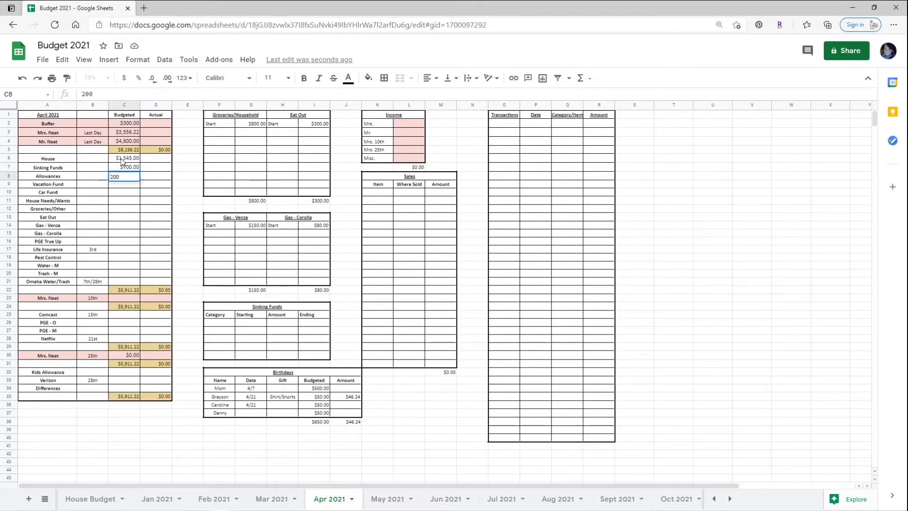
key(Return)
text(100)
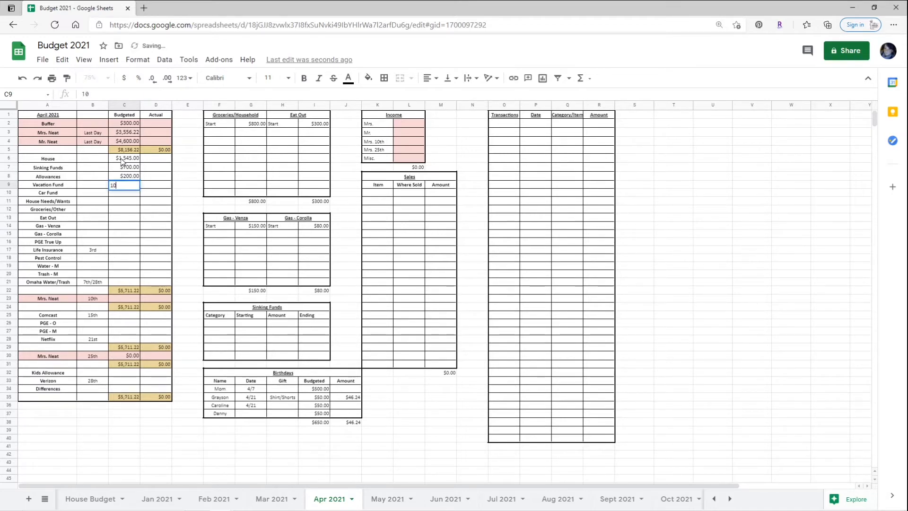
key(Return)
text(100)
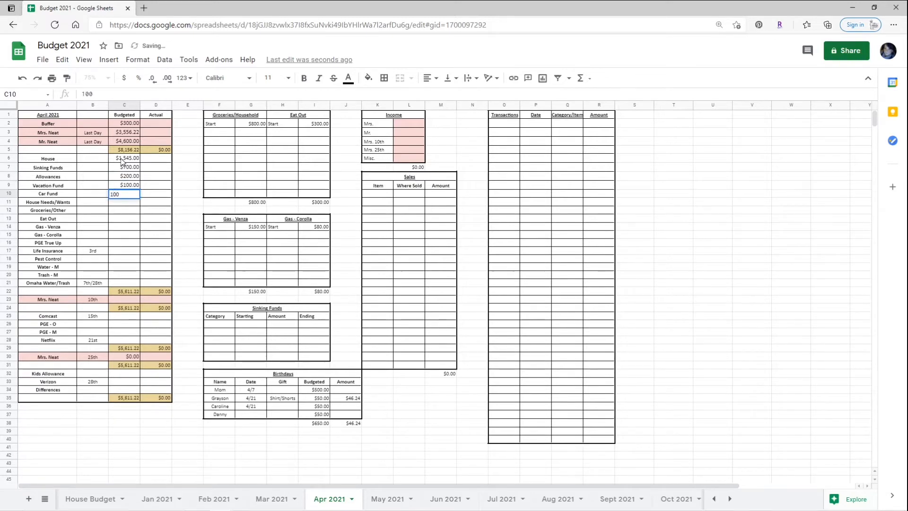
key(Return)
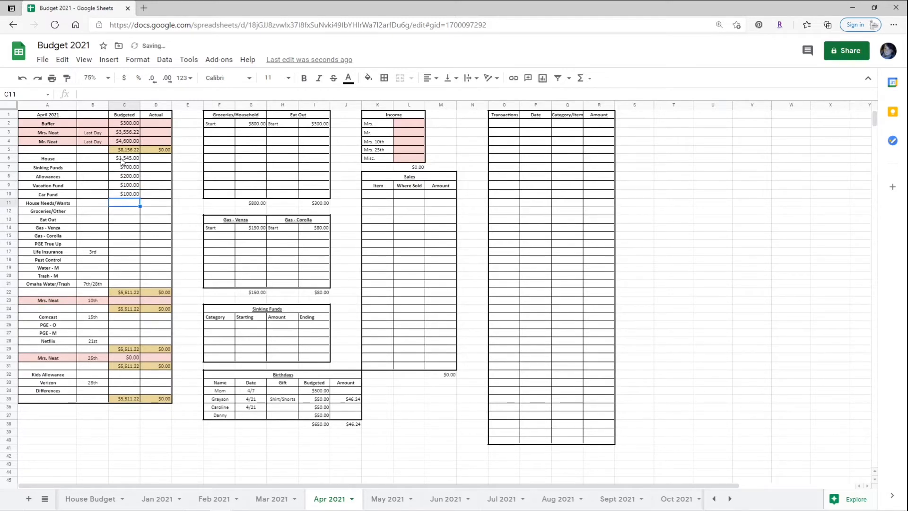
- Skip House Needs/Wants and budget 800 for Groceries/Other and 300 for Eat Out
key(Return)
key(Return)
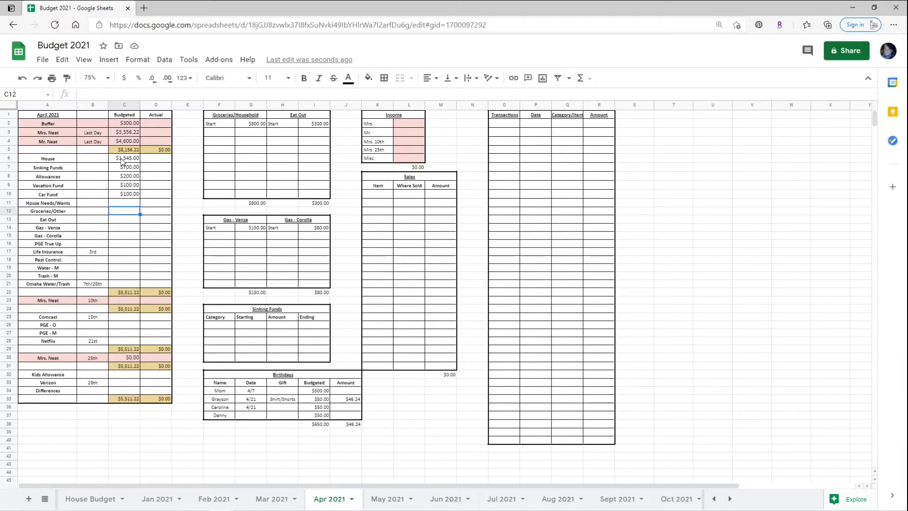
text(800)
key(Return)
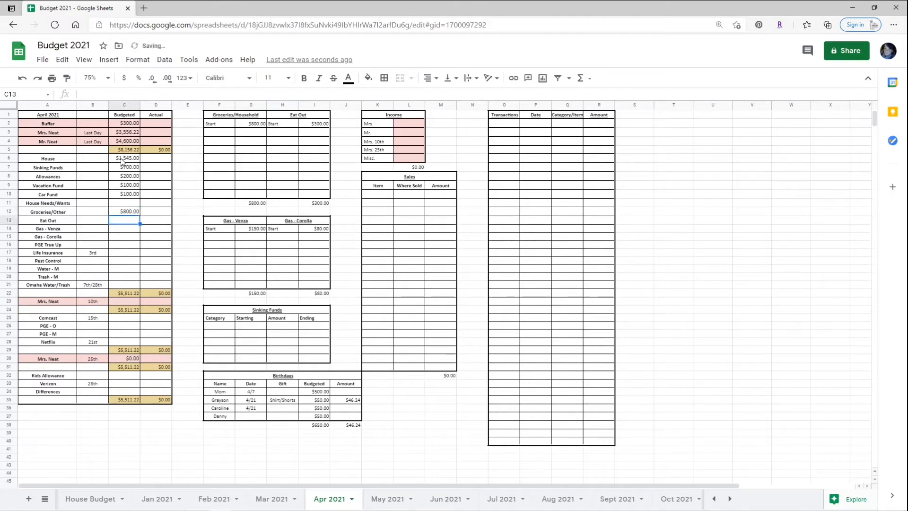
text(300)
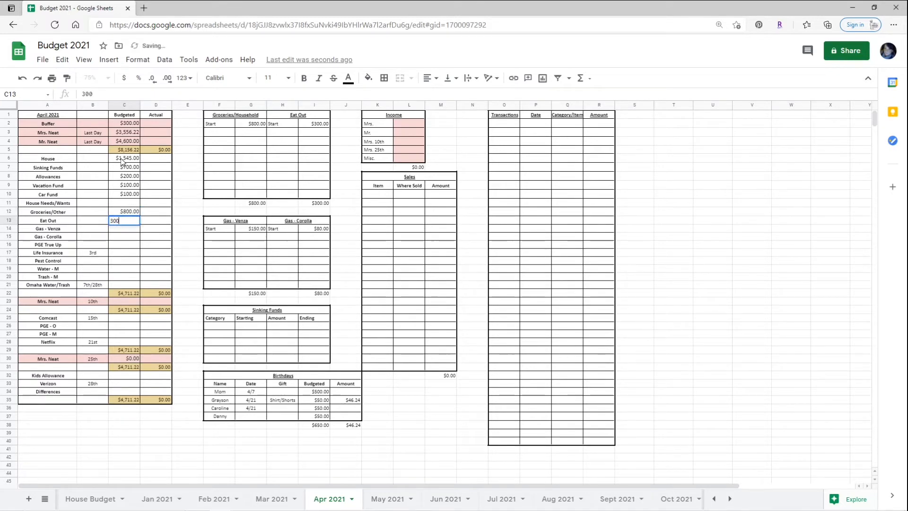
key(Return)
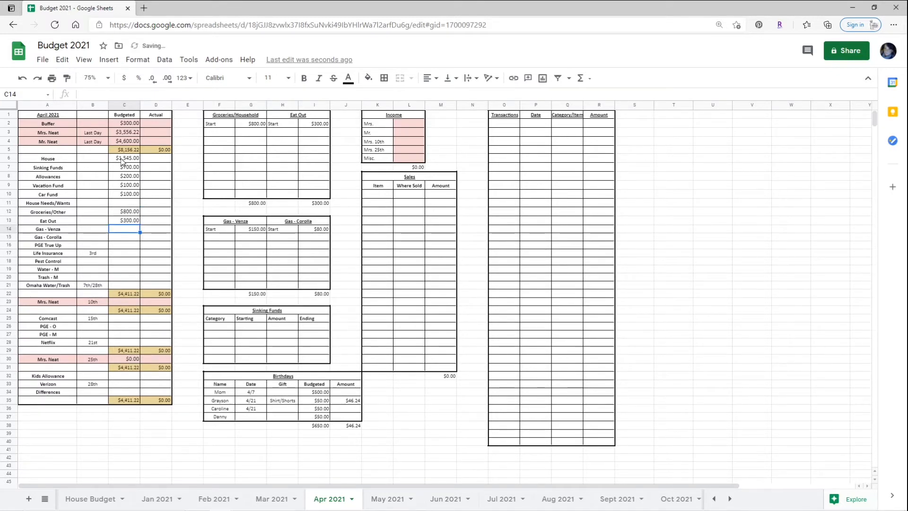
- Budget 150 for Gas - Venza and 80 for Gas - Corolla
text(150)
key(Return)
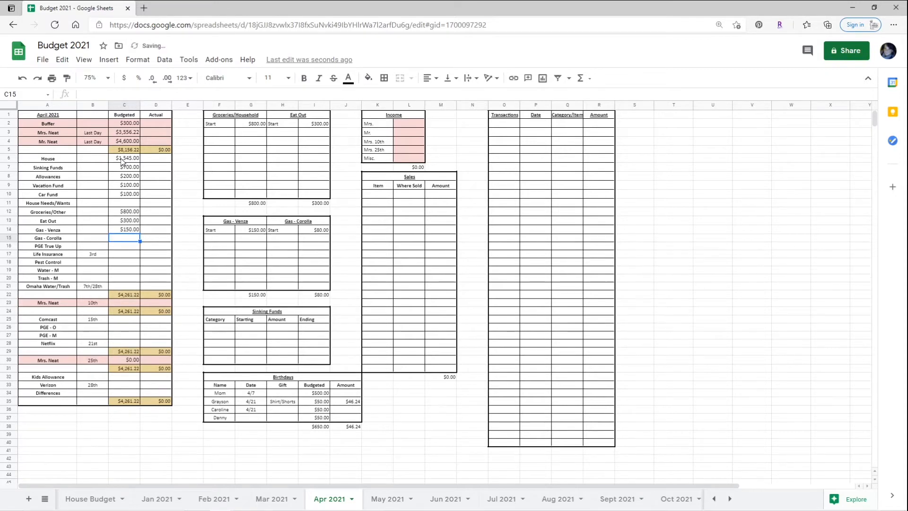
text(80)
key(Return)
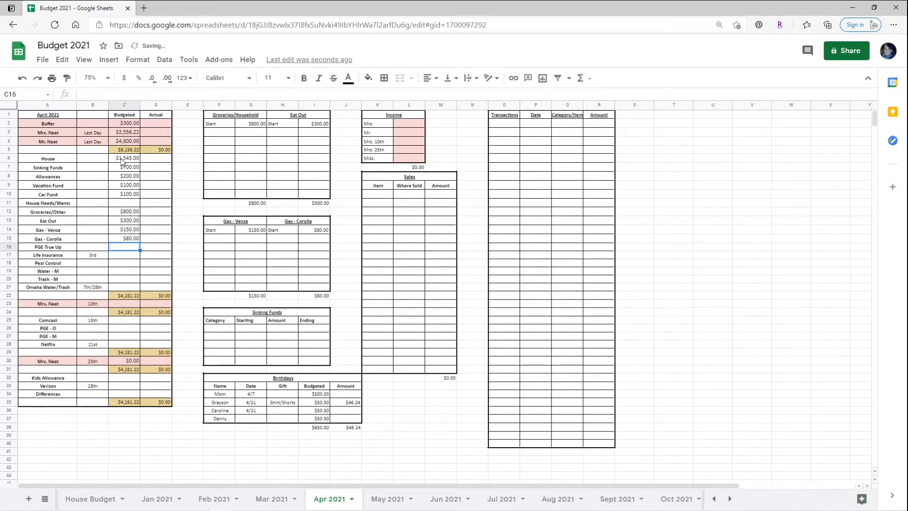
- Budget 219.08 for PGE True Up and 67 for Life Insurance
key(Up)
key(Up)
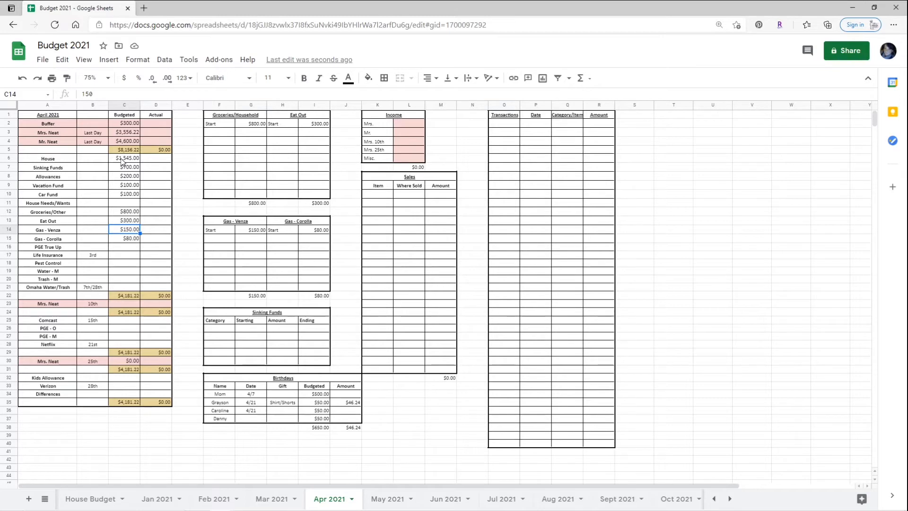
key(Down)
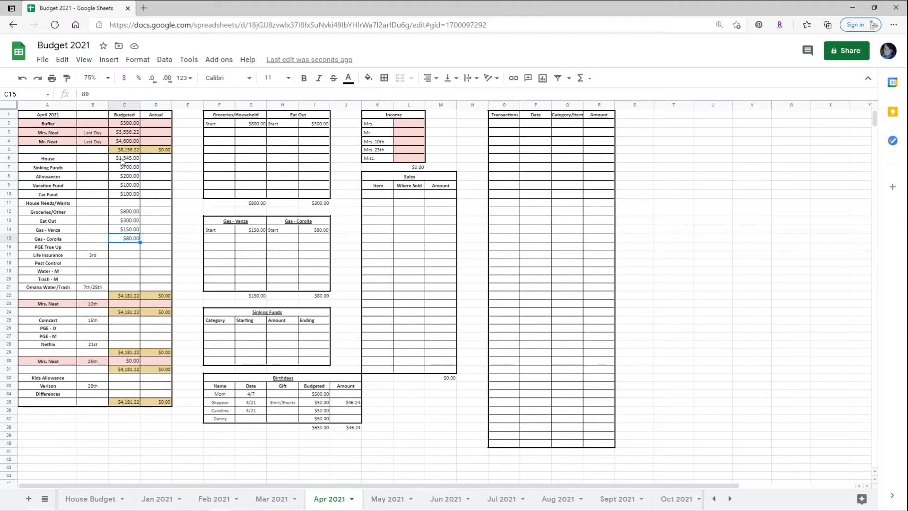
key(Down)
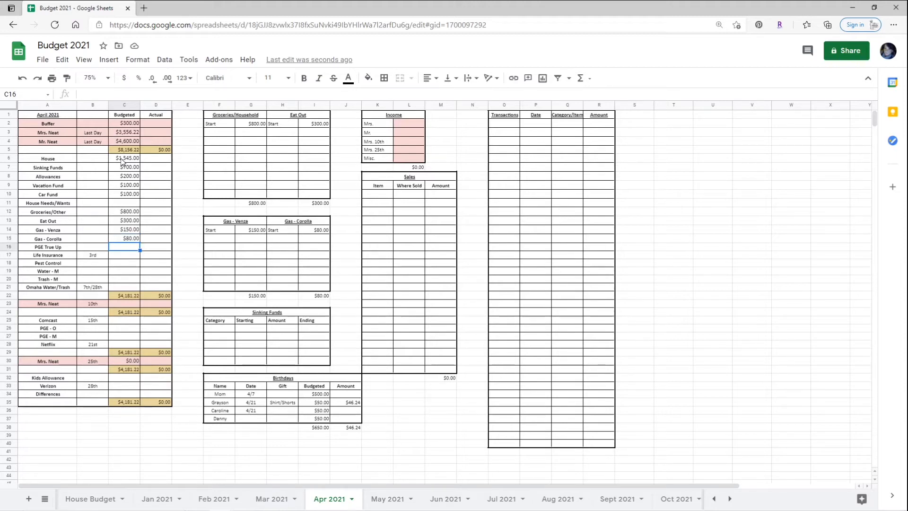
text(219.08)
key(Return)
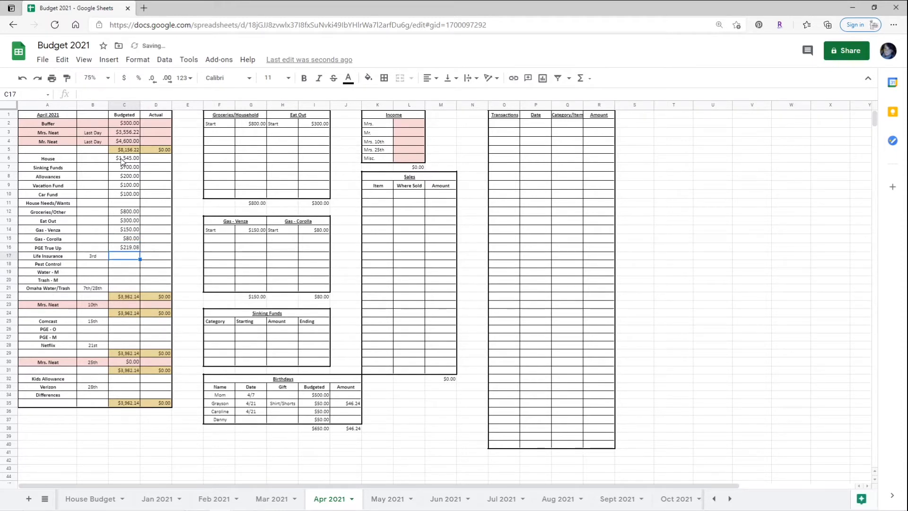
text(67)
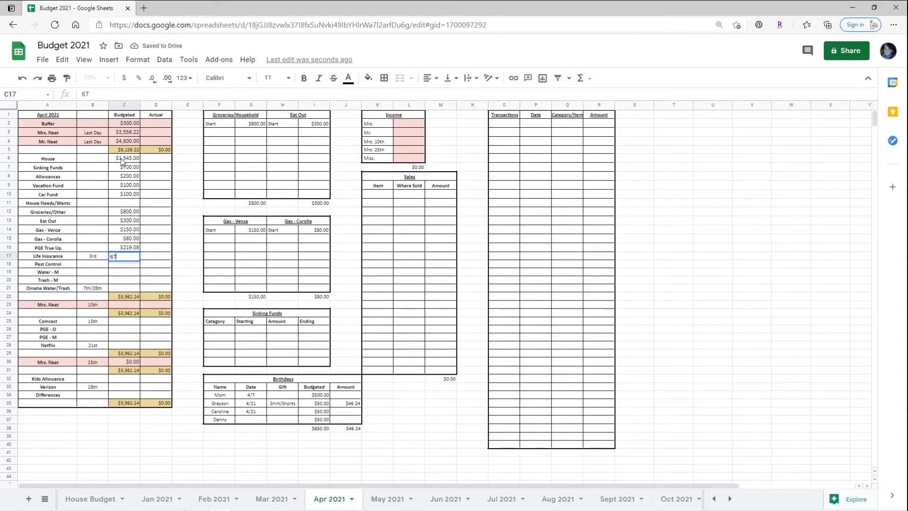
key(Return)
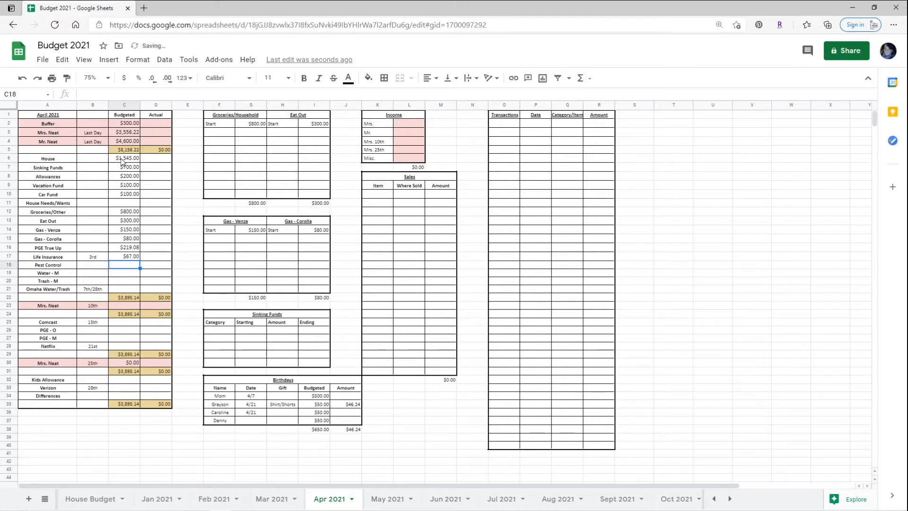
- Enter 30 as the budgeted Pest Control amount
key(Up)
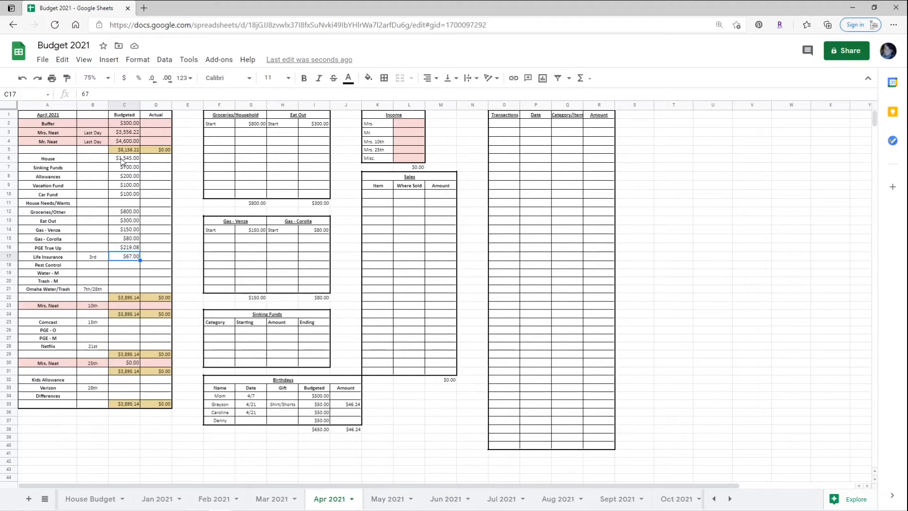
key(Down)
text(30)
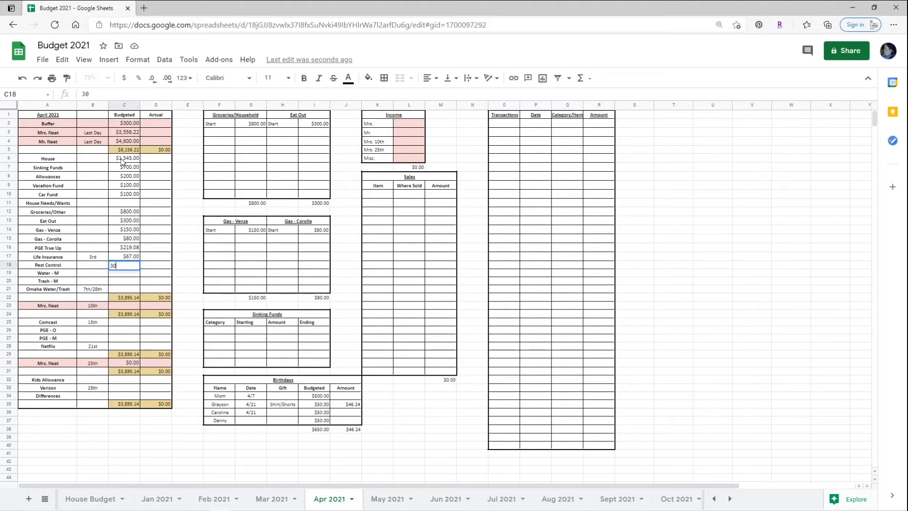
key(Return)
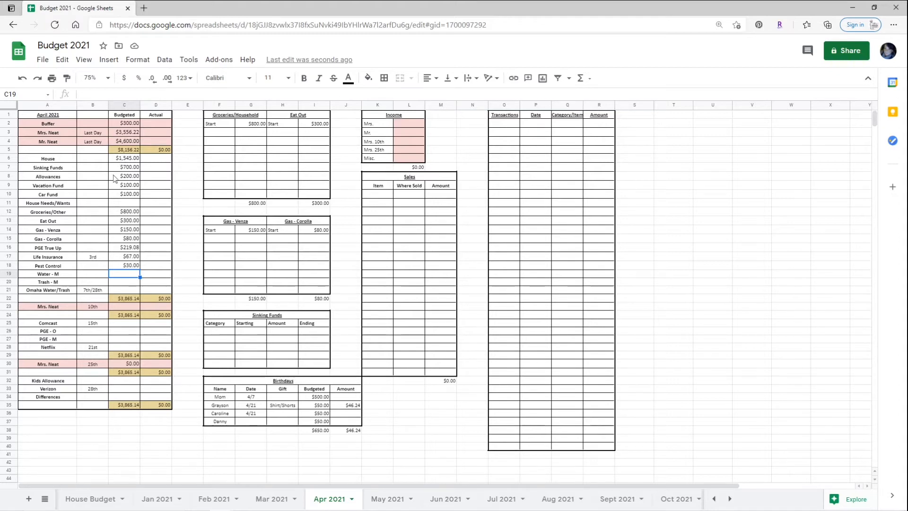
- Enter 118 as the budgeted Omaha Water/Trash amount
click(124, 289)
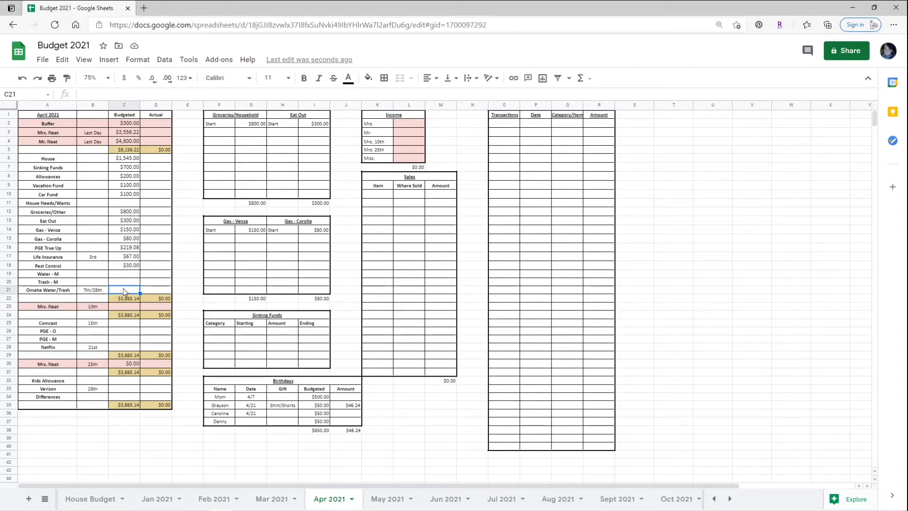
text(118)
key(Return)
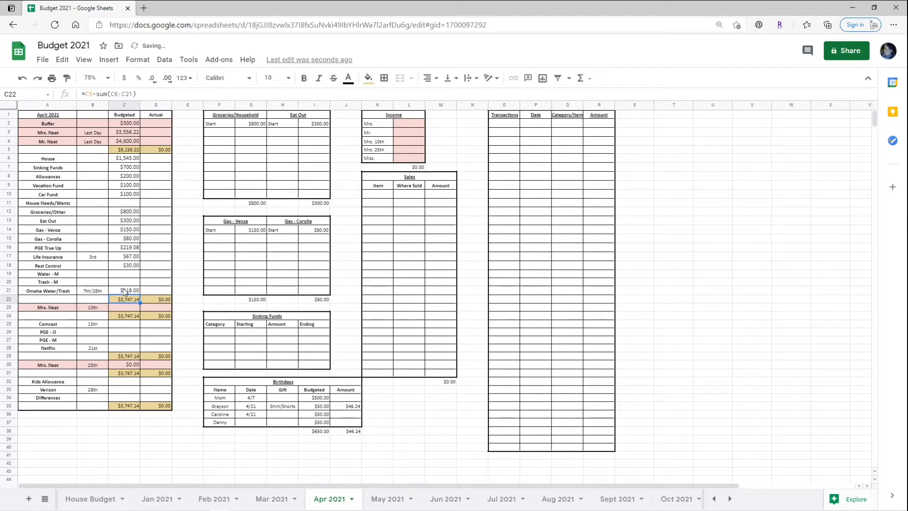
- Budget 100 for Water - M and 100 for Trash - M
key(Up)
key(Up)
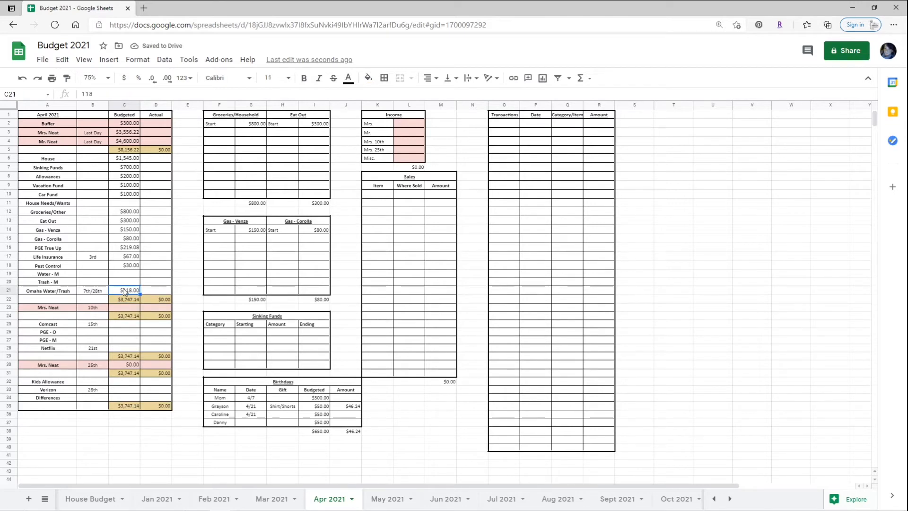
key(Up)
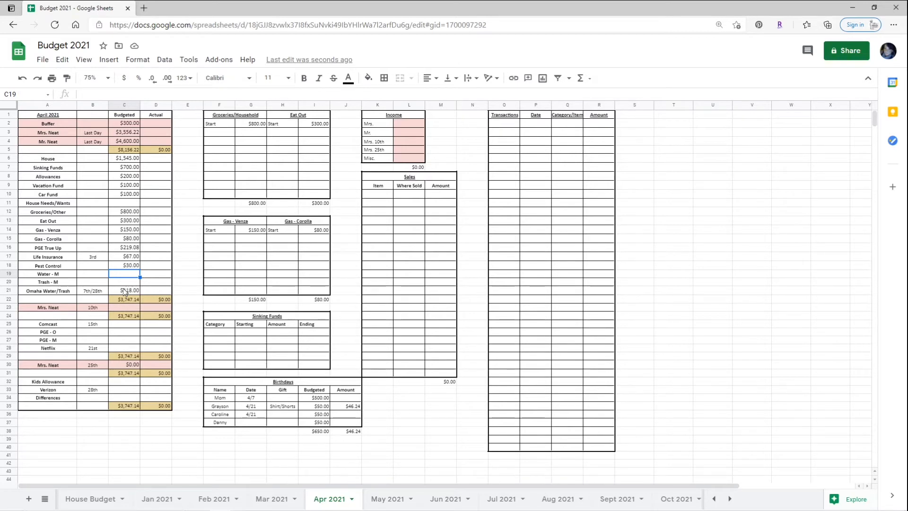
text(100)
key(Return)
text(100)
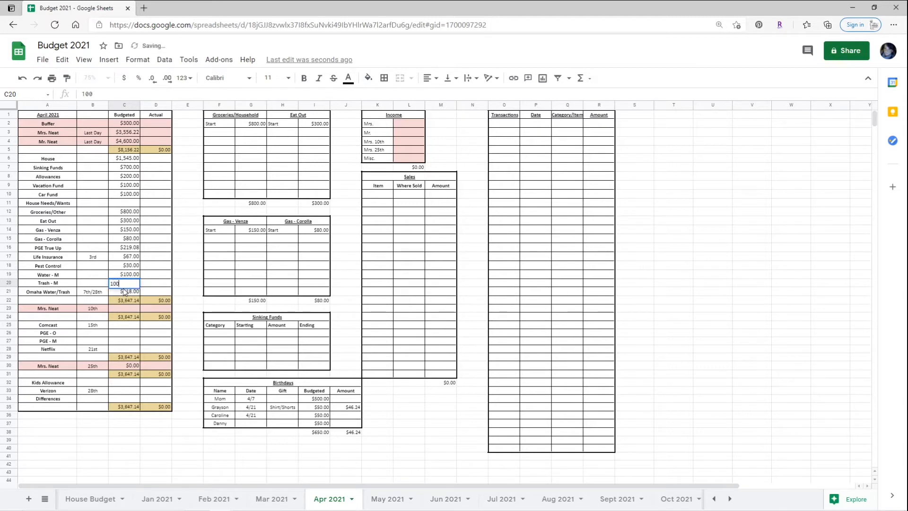
key(Return)
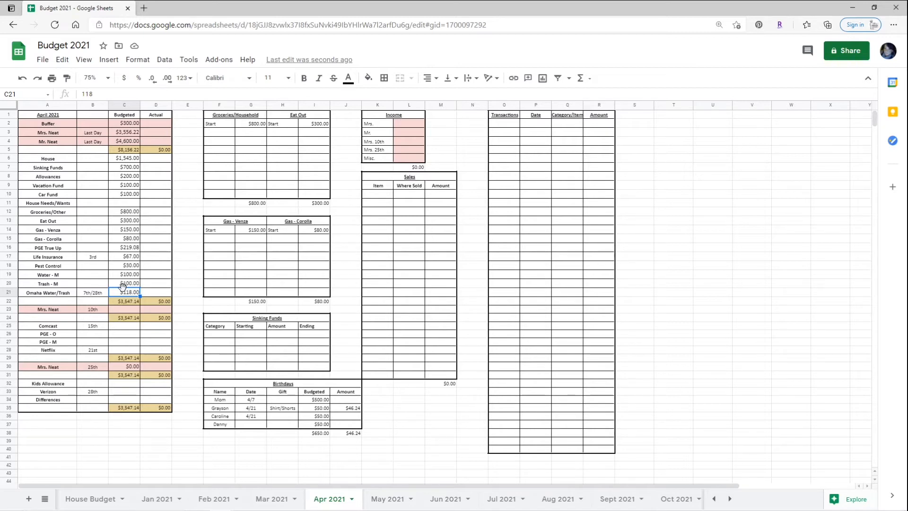
- Enter 0 as the budgeted amount for the income row dated the 10th
click(126, 308)
text(0)
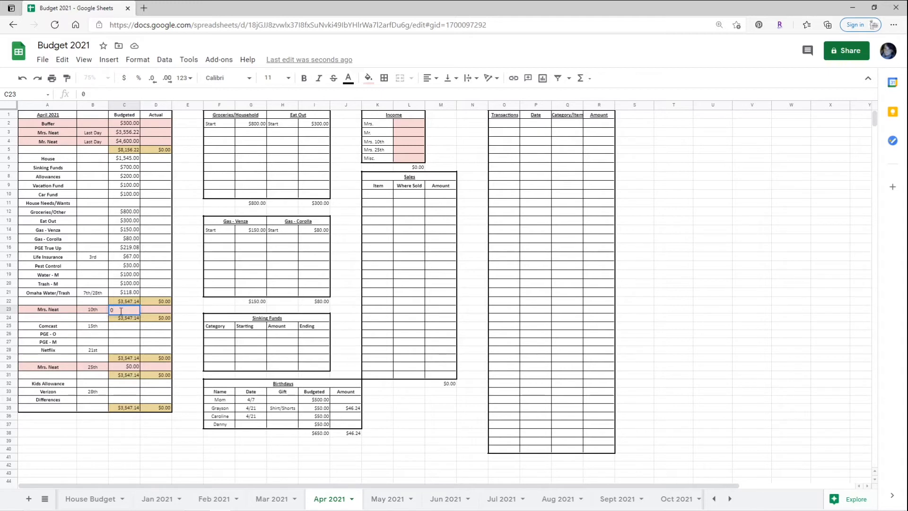
click(126, 367)
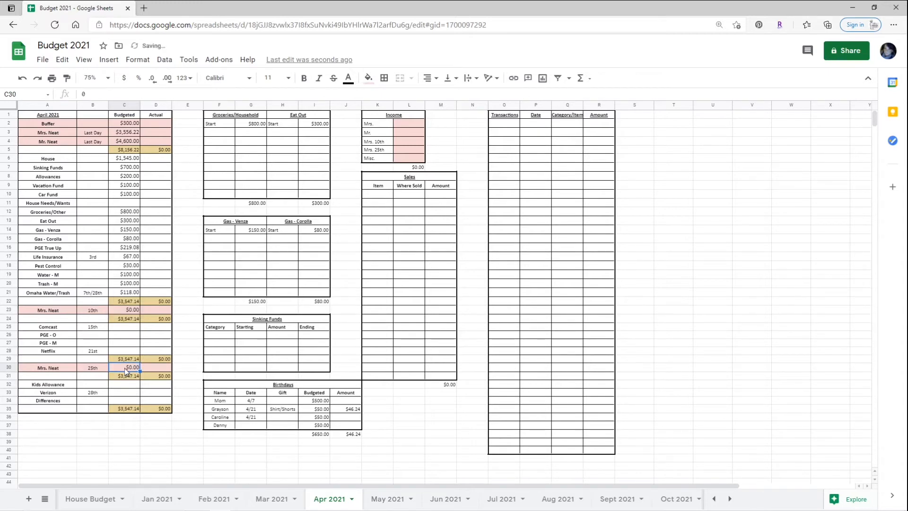
- Budget 45 for Comcast and 250 for PGE - O
click(114, 330)
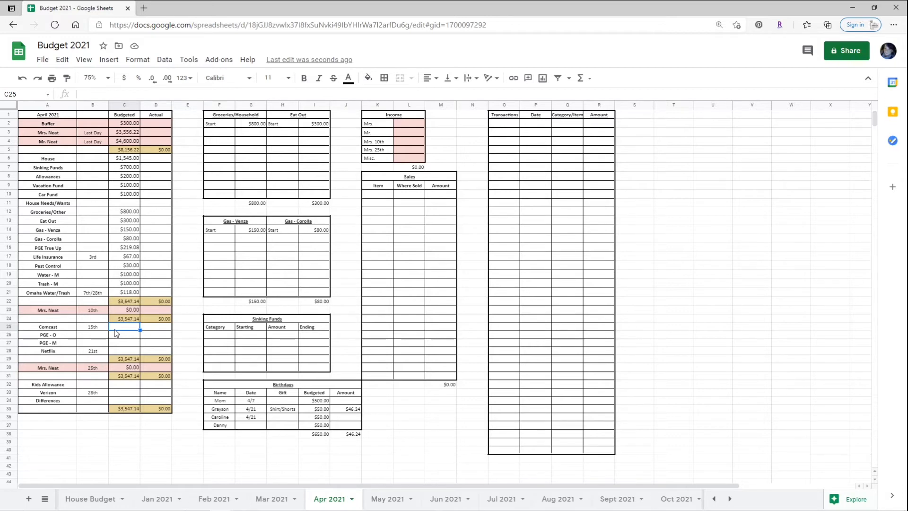
text(45)
key(Return)
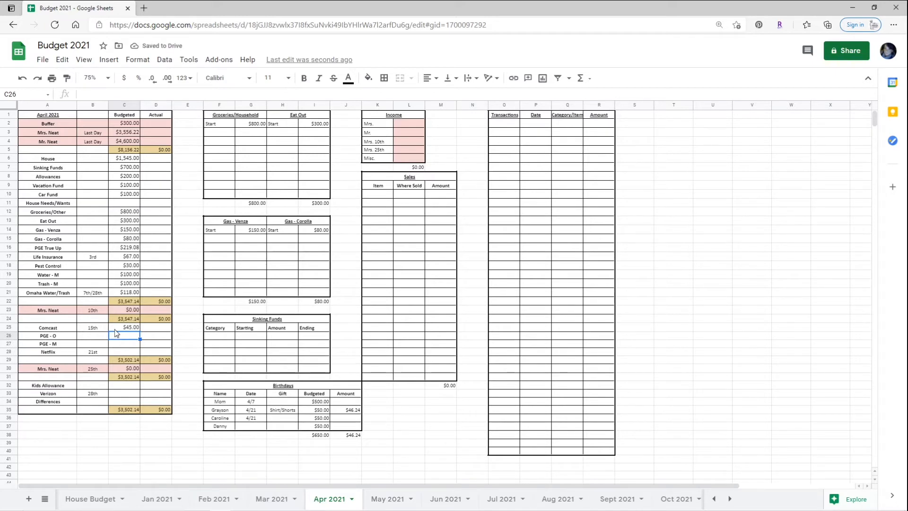
text(250)
key(Return)
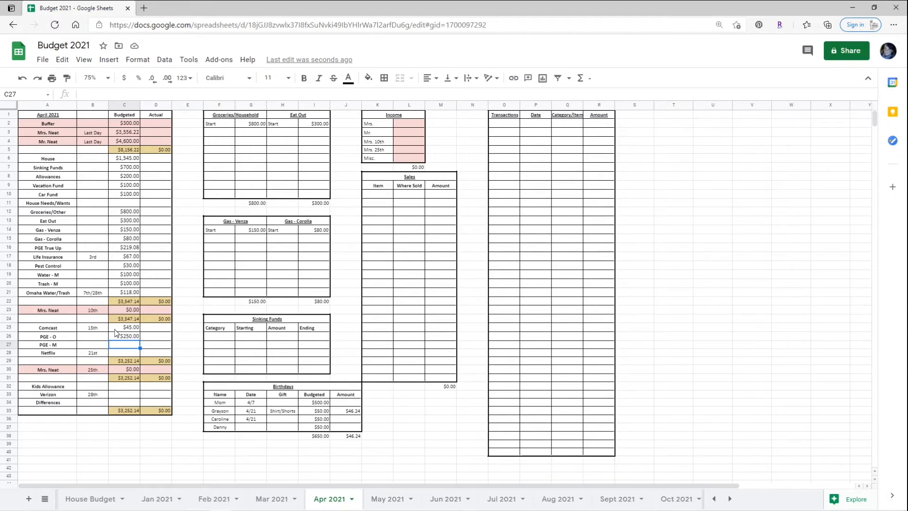
- Budget 200 for PGE - M and 13.99 for Netflix
text(200)
key(Return)
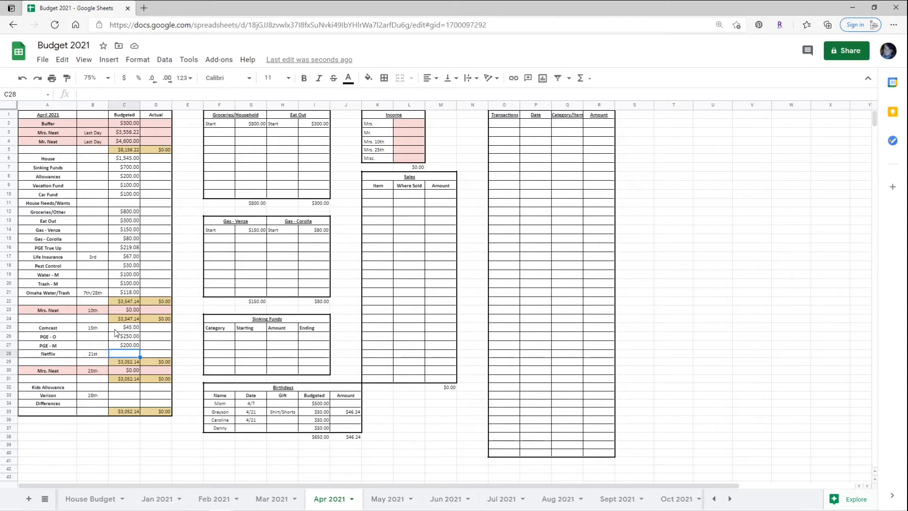
text(13.99)
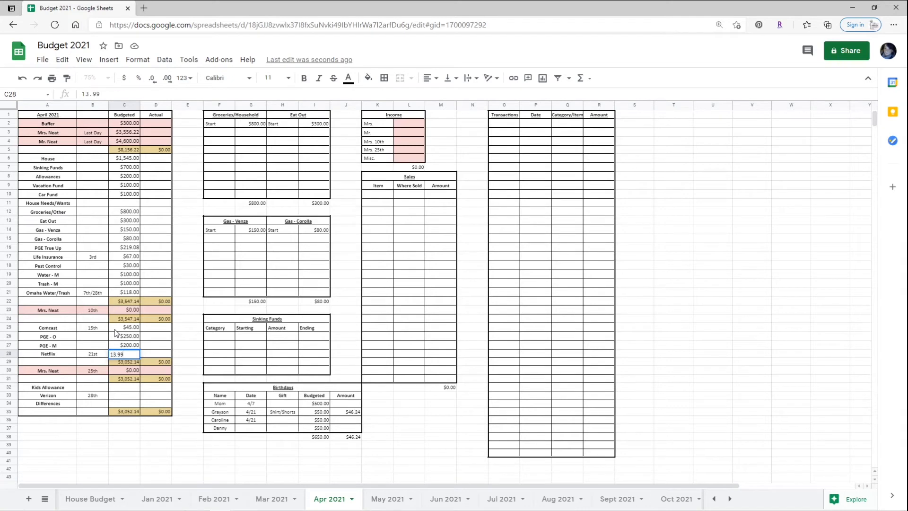
key(Return)
- Budget 31 for Kids Allowance and 101 for Verizon
key(Down)
key(Down)
key(Down)
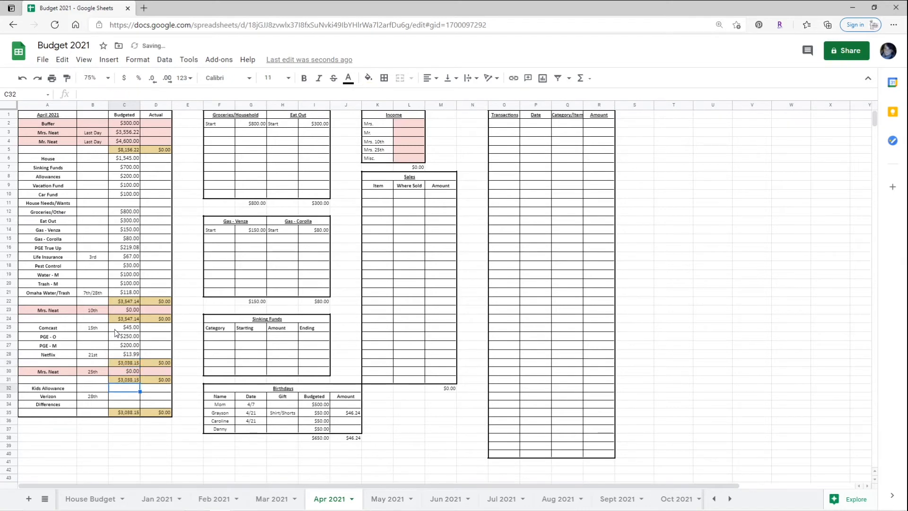
text(31)
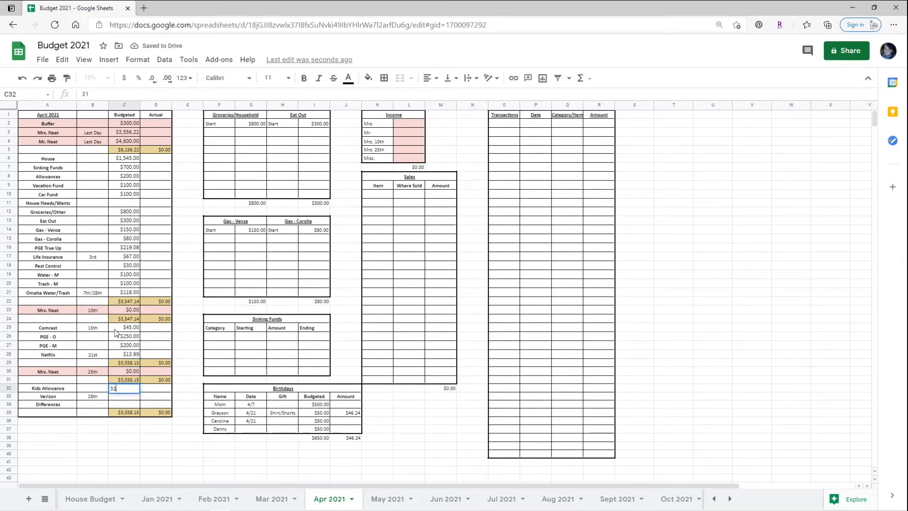
key(Return)
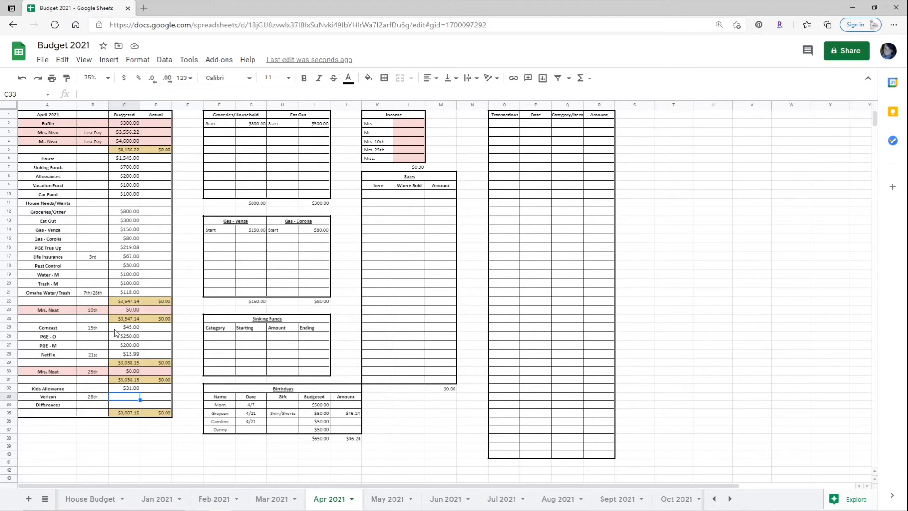
text(101)
key(Return)
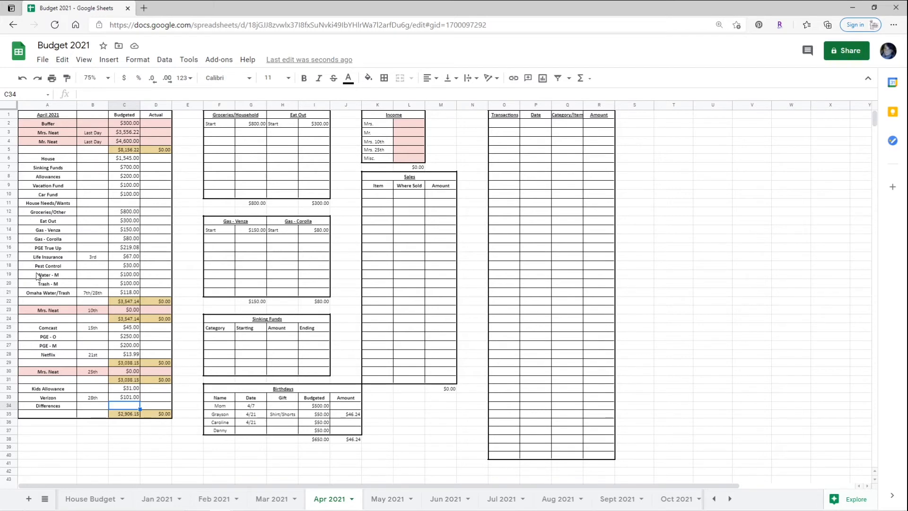
- Fill the Water - M, Trash - M and Omaha Water/Trash label cells with the custom light green colour
drag(39, 276, 39, 297)
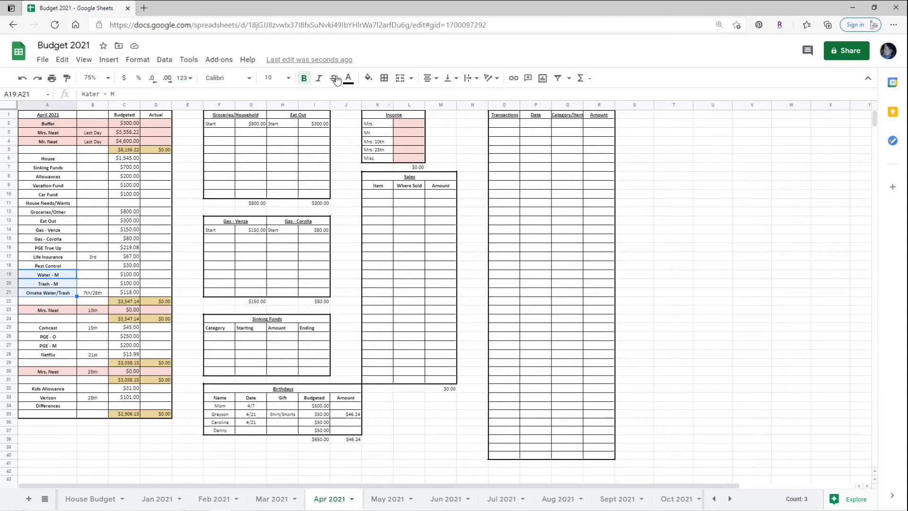
click(369, 78)
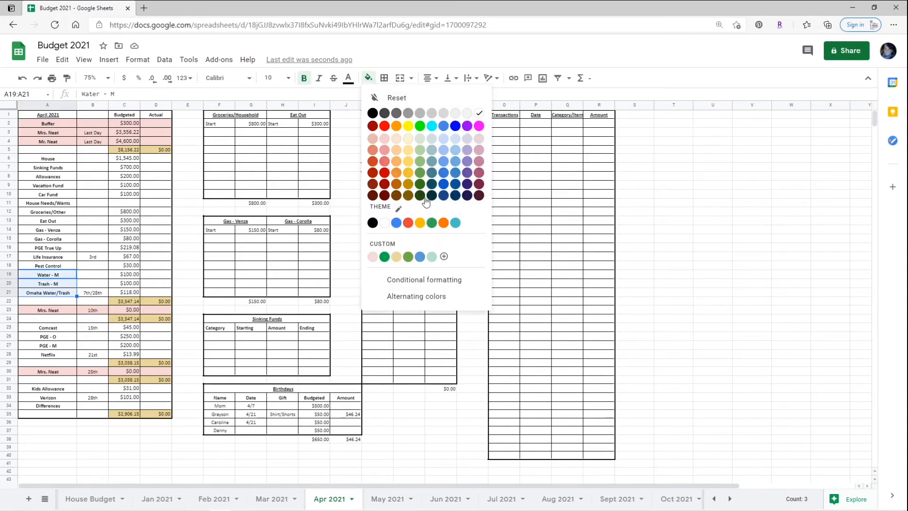
click(432, 258)
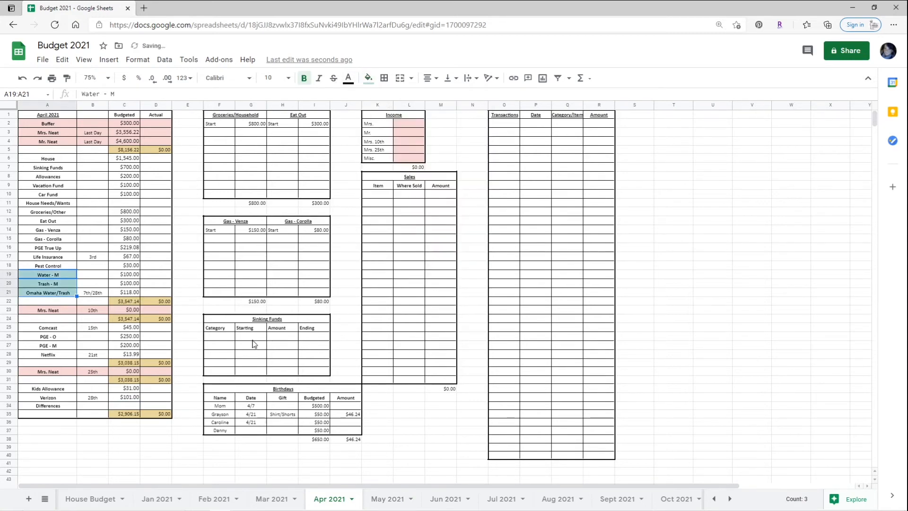
- Fill the Comcast, PGE - O and PGE - M label cells with the same custom light green
click(53, 330)
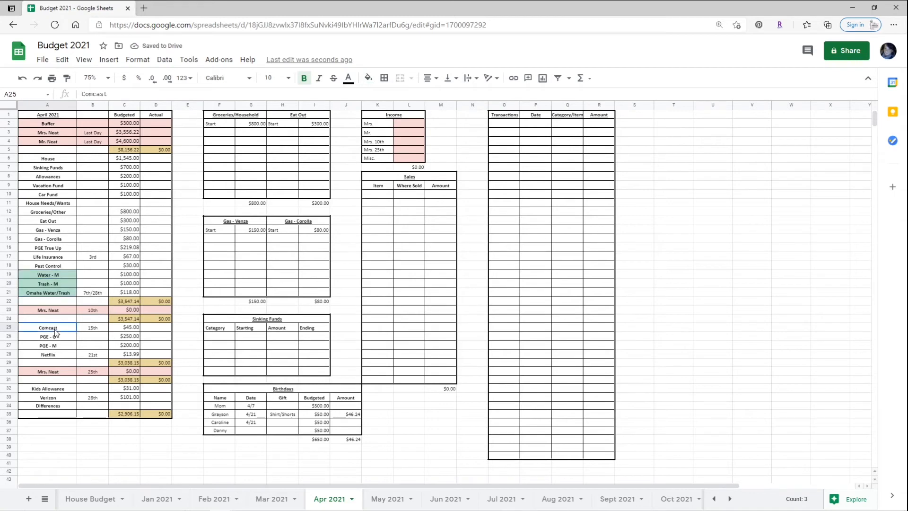
drag(49, 328, 46, 346)
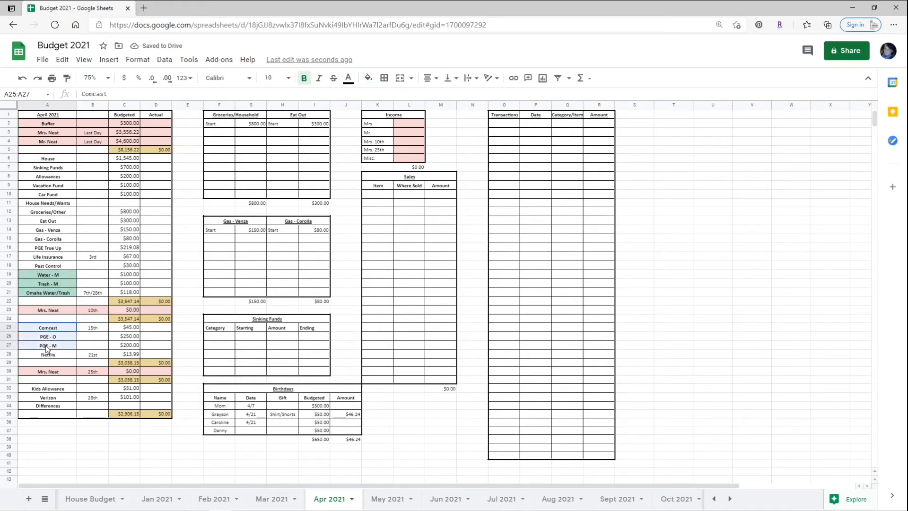
click(368, 79)
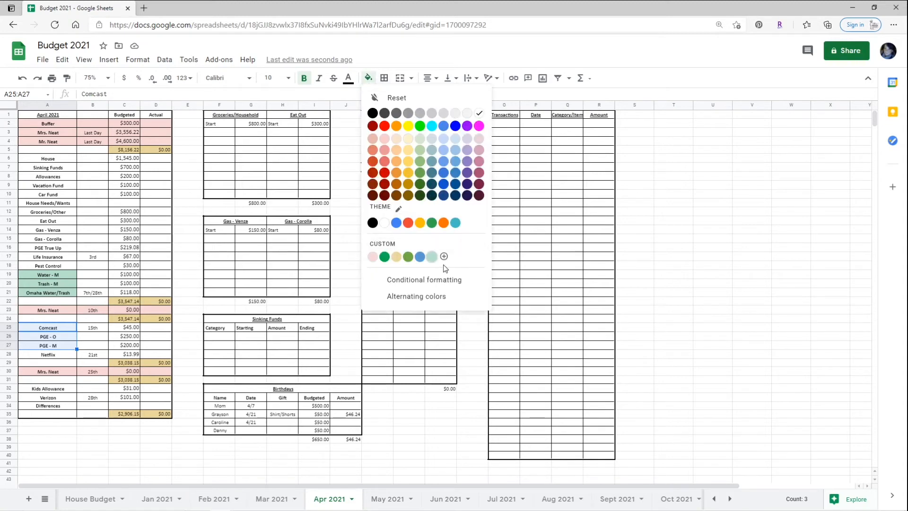
click(432, 257)
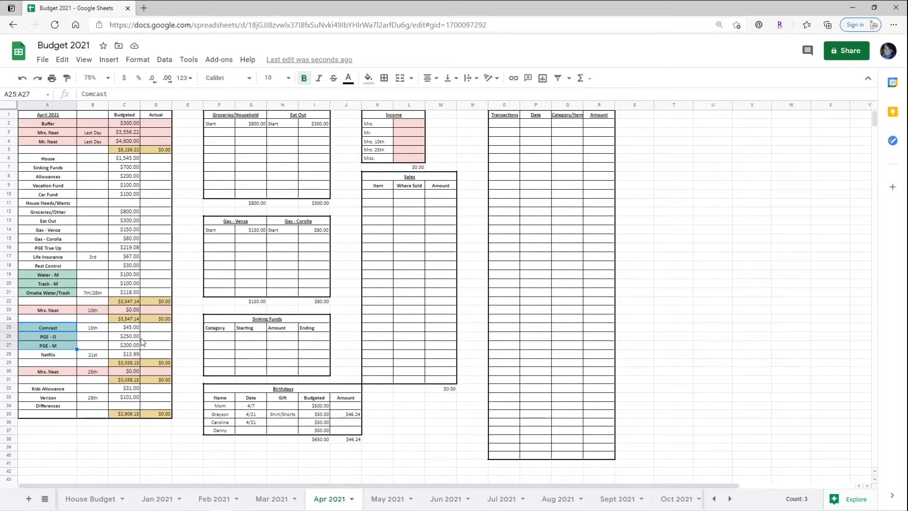
- Check the running balance cells of the Budgeted column, from the one below Omaha Water/Trash down to the final balance
click(126, 304)
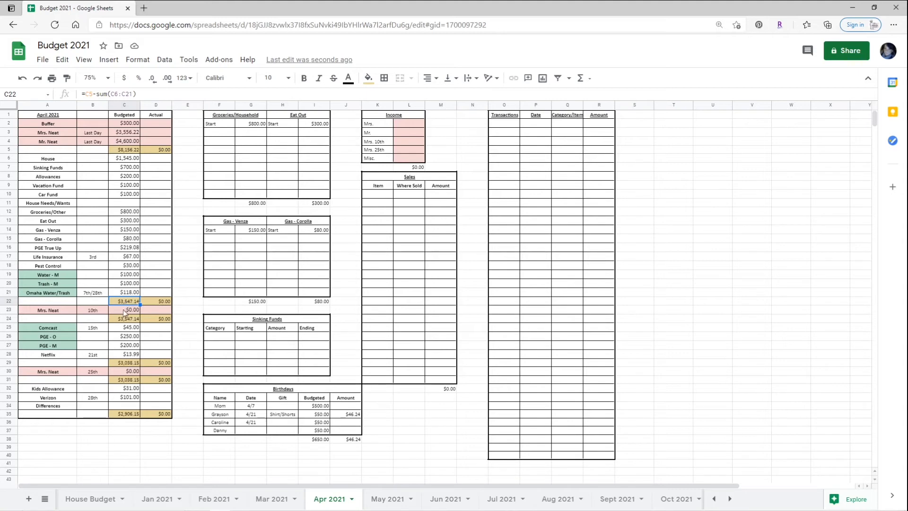
click(121, 319)
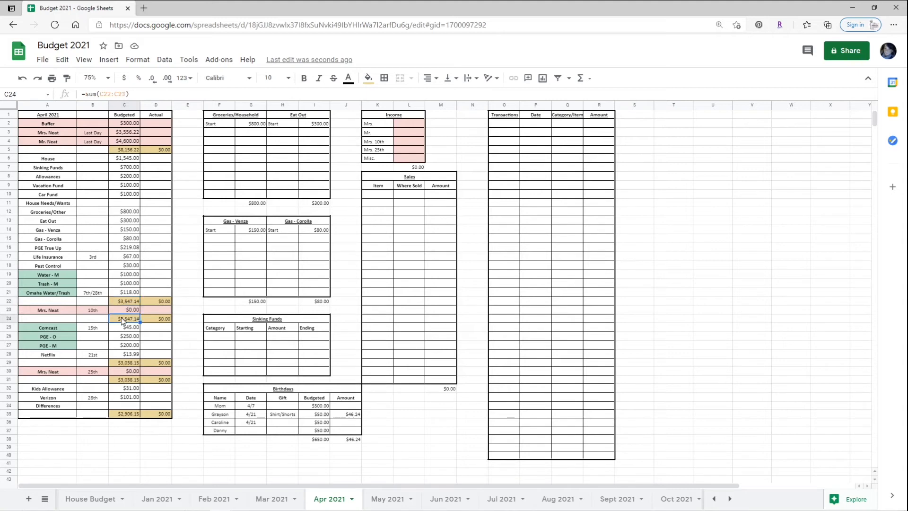
click(121, 363)
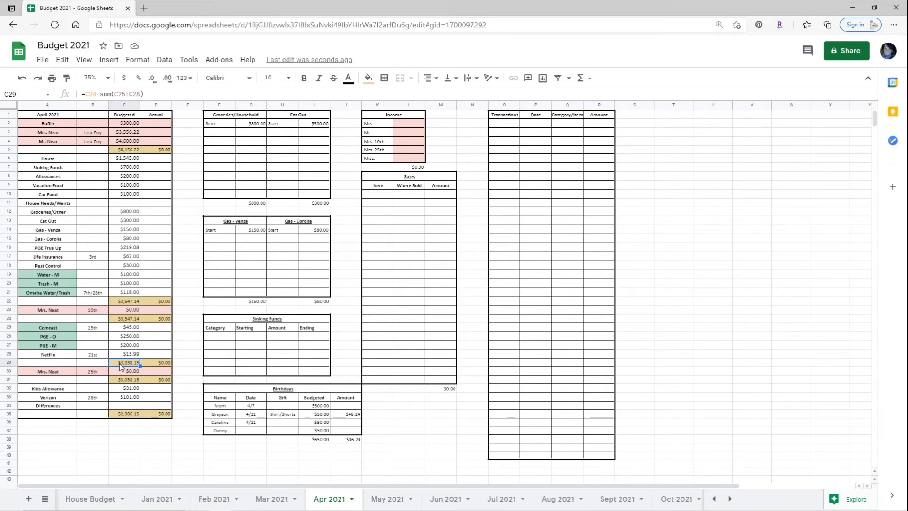
click(121, 380)
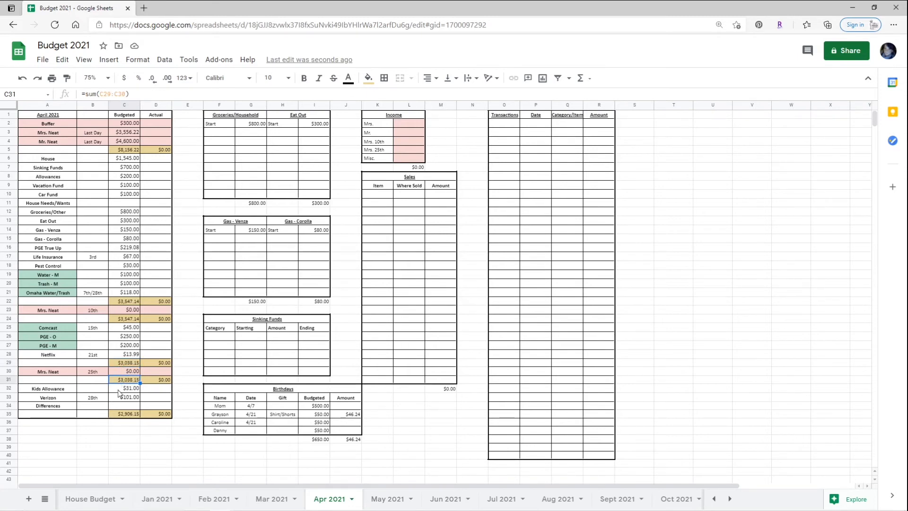
click(121, 414)
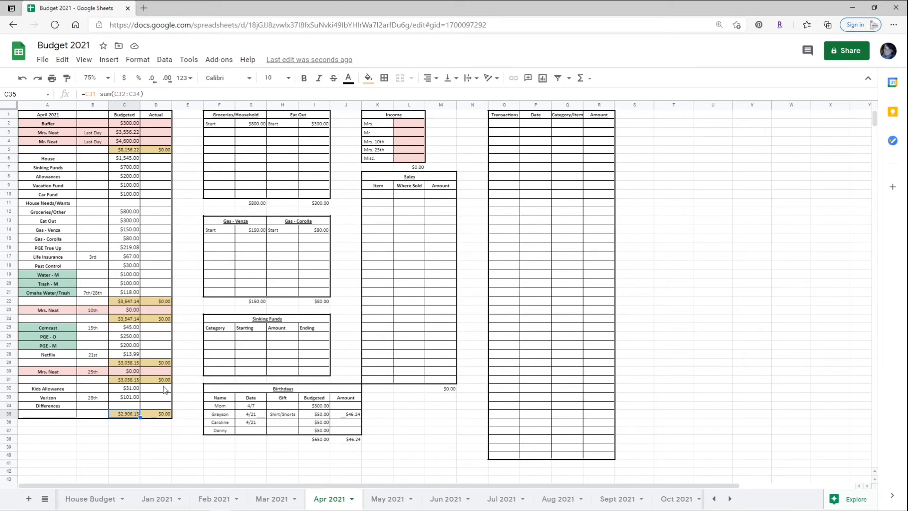
- Enter 2500 as the budgeted House Needs/Wants amount
click(121, 203)
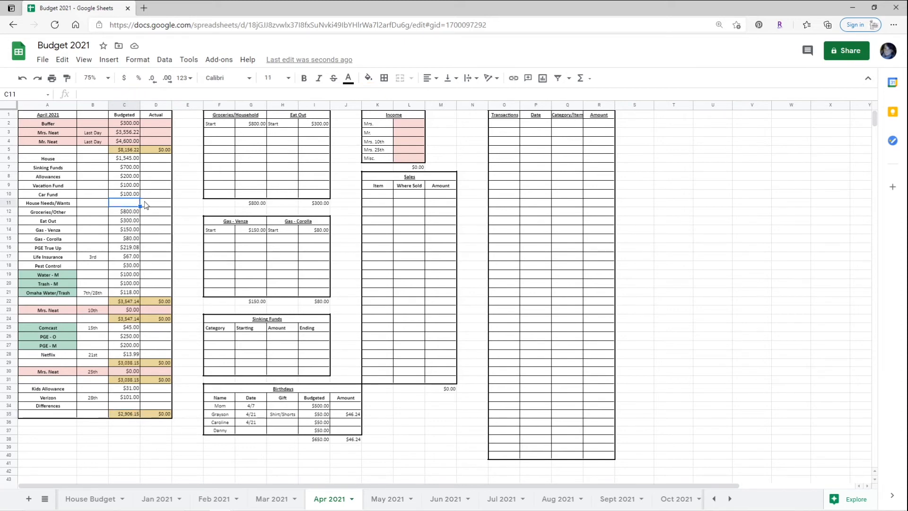
text(2500)
key(Return)
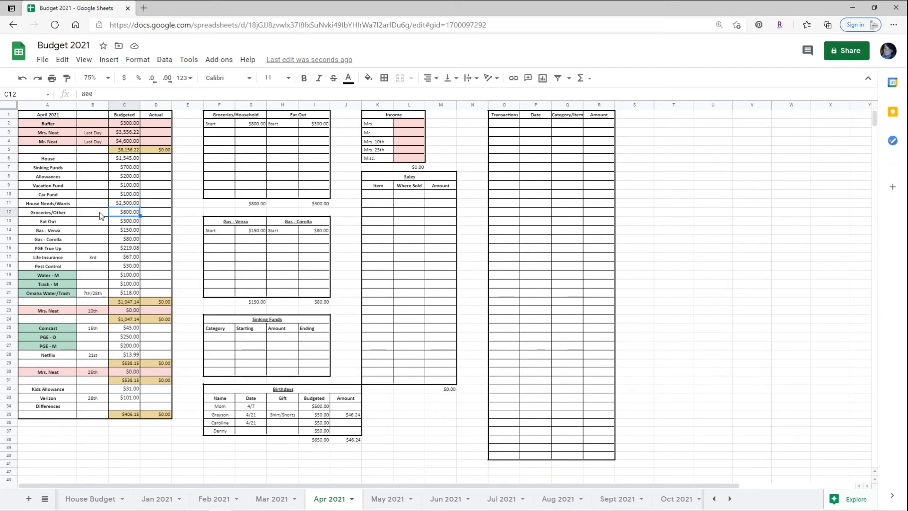
click(123, 205)
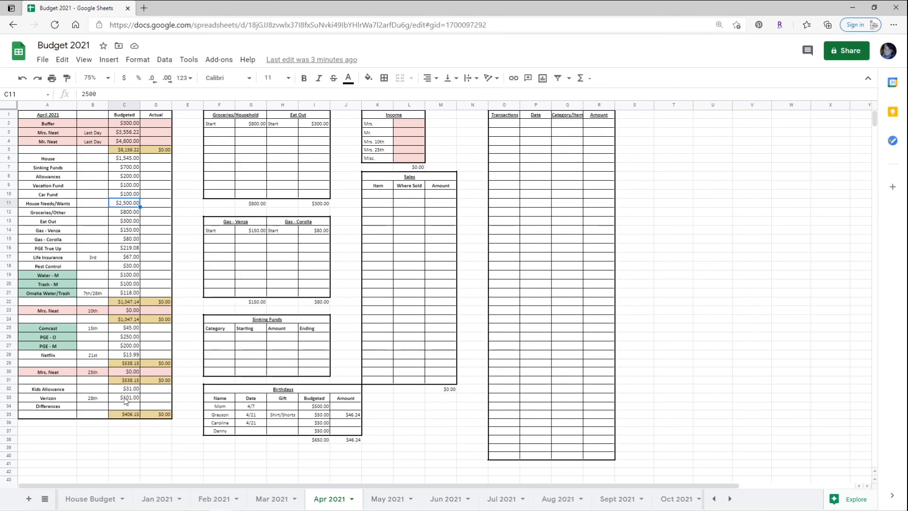
- Examine the Sinking Funds table on the 2021 overview sheet at 200% zoom, focusing on the April total
click(714, 498)
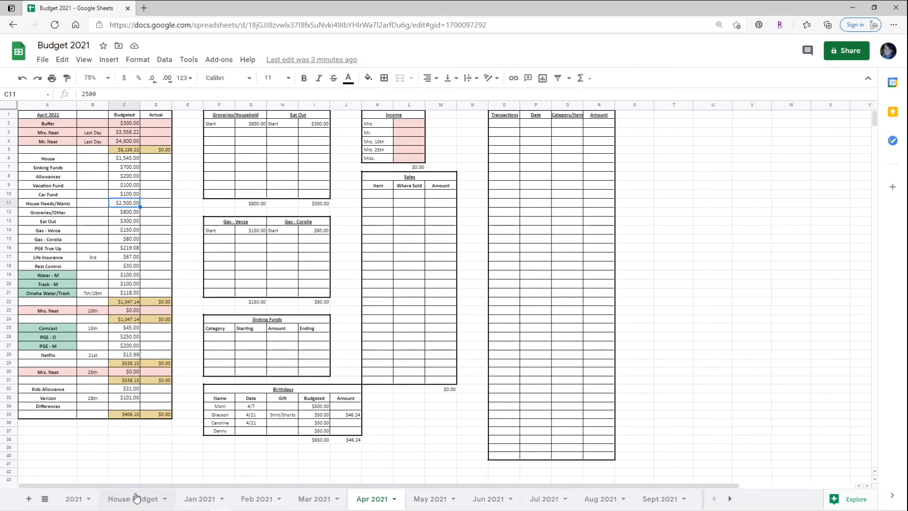
click(74, 497)
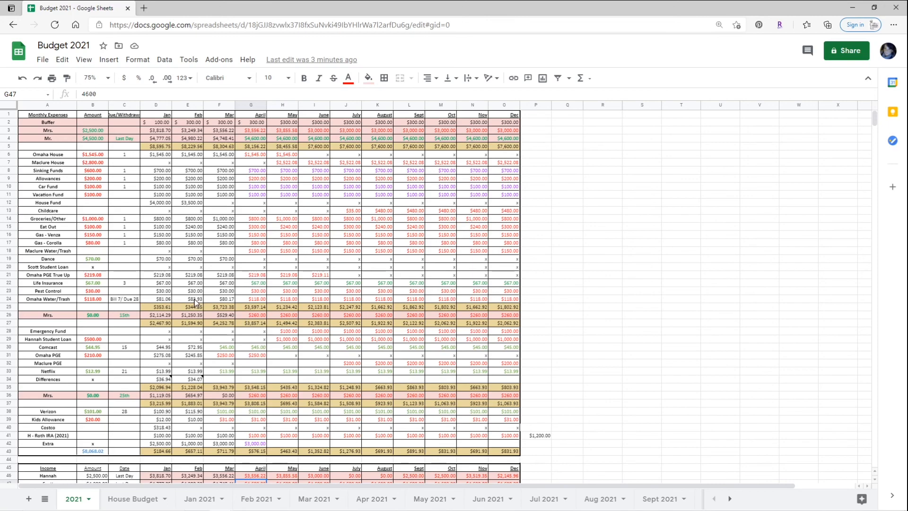
scroll(192, 296, down, 10)
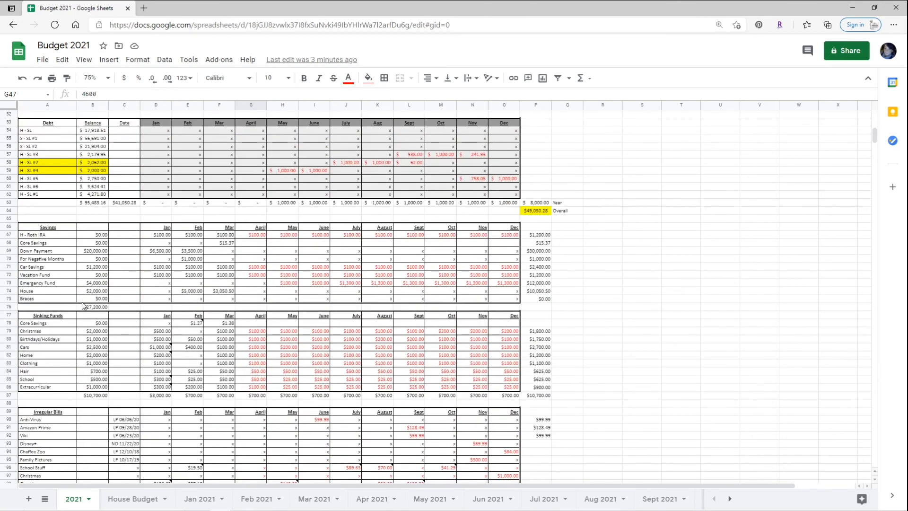
click(256, 396)
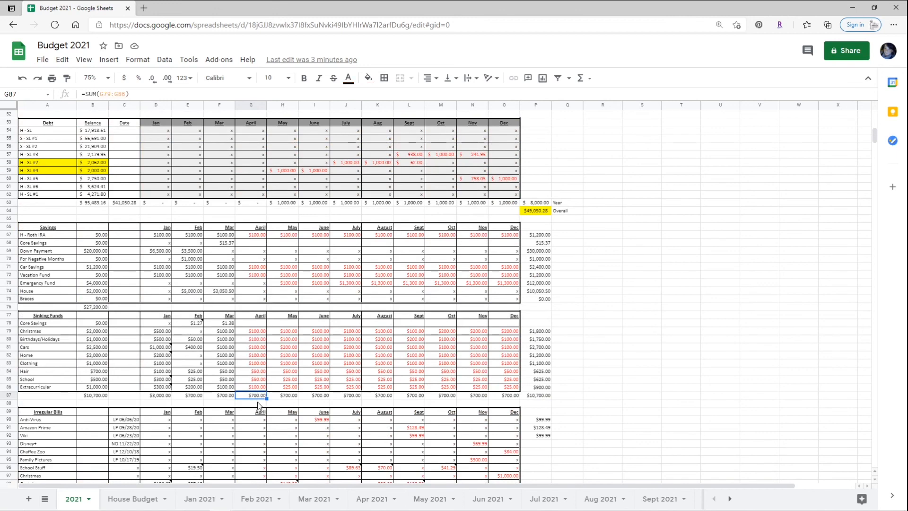
click(94, 77)
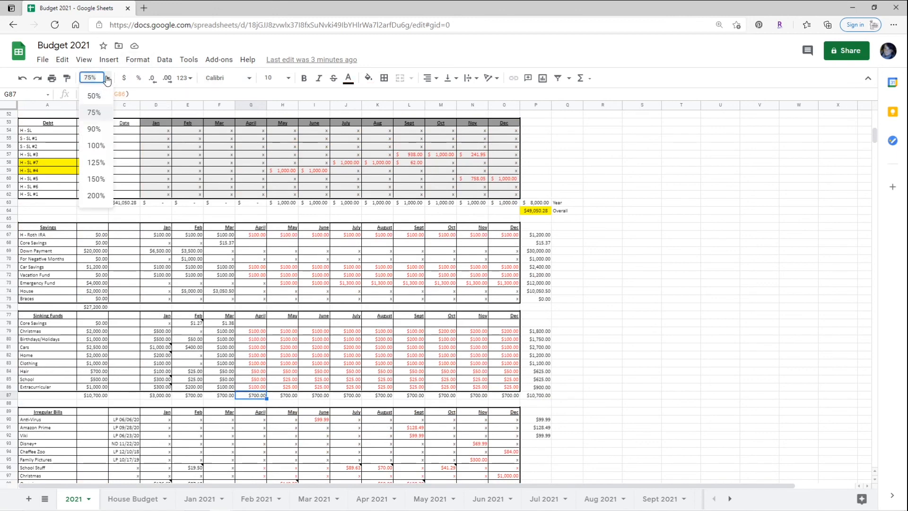
click(96, 196)
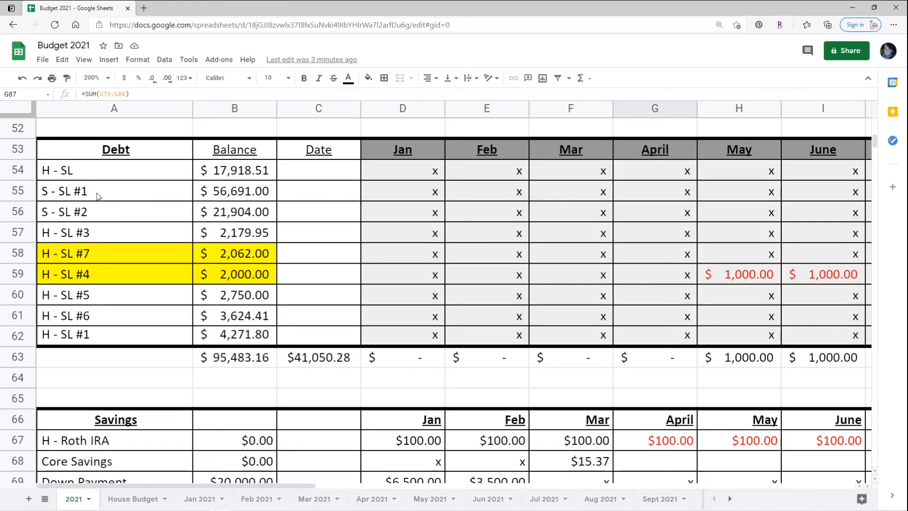
scroll(448, 318, down, 4)
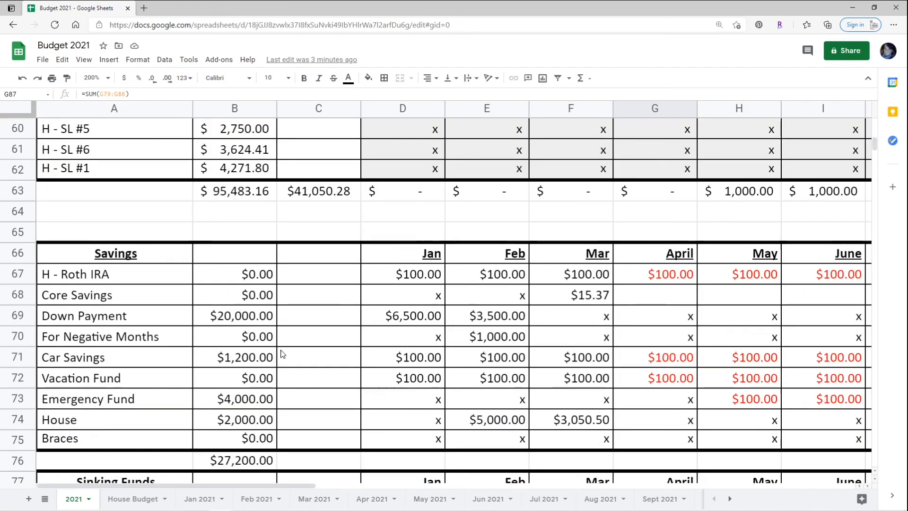
scroll(668, 208, down, 3)
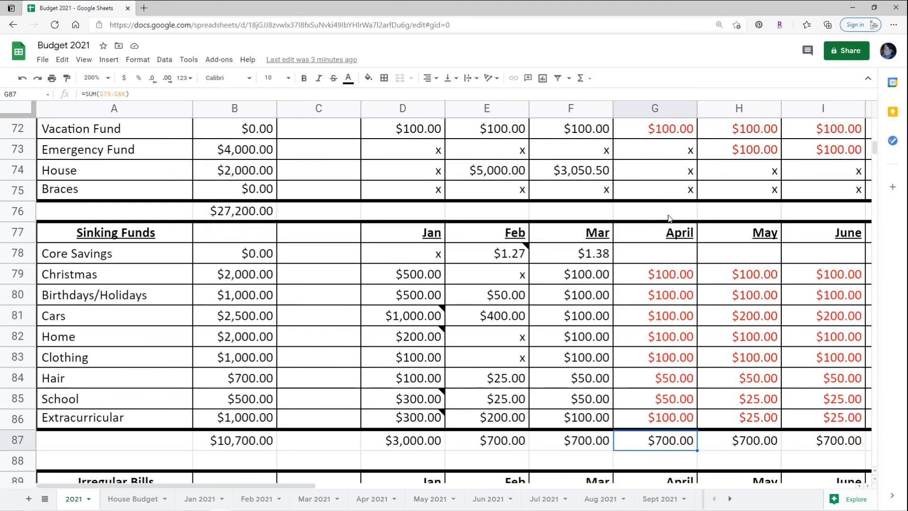